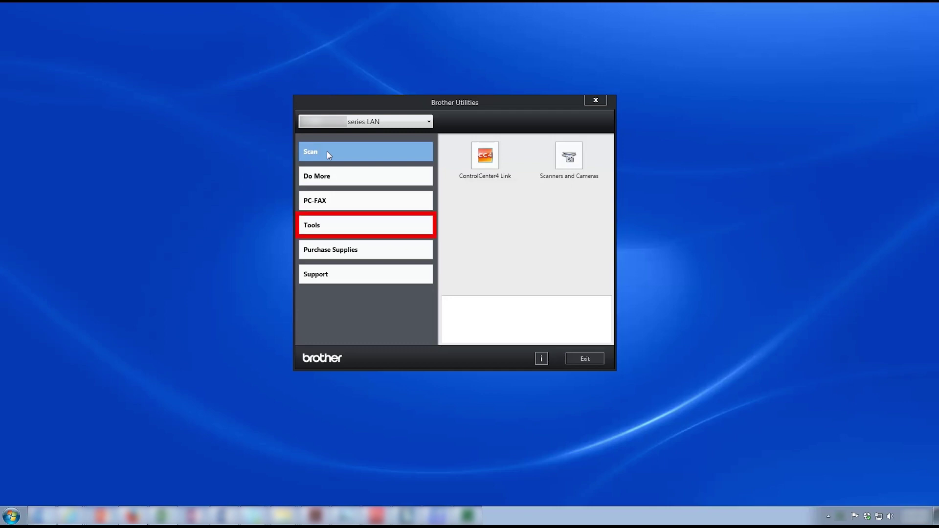
- Launch Remote Setup from the Tools section of Brother Utilities
click(329, 224)
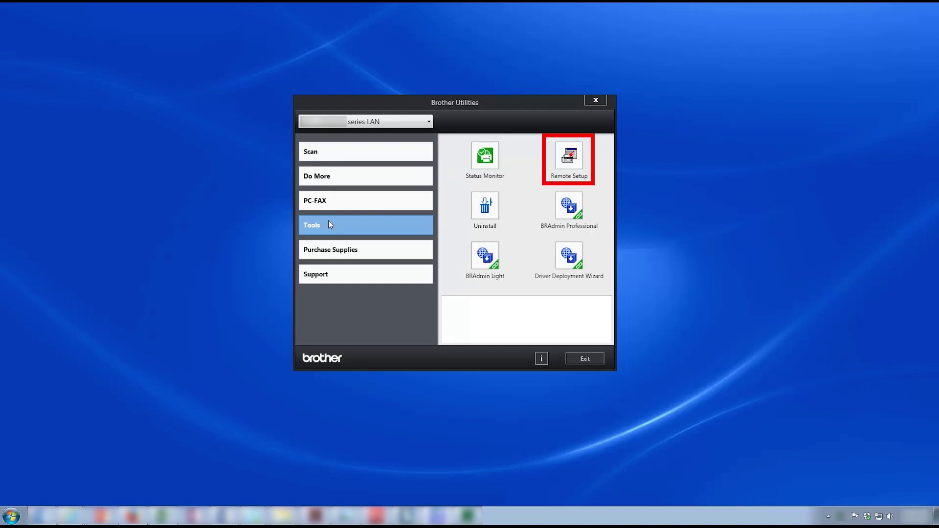
click(565, 160)
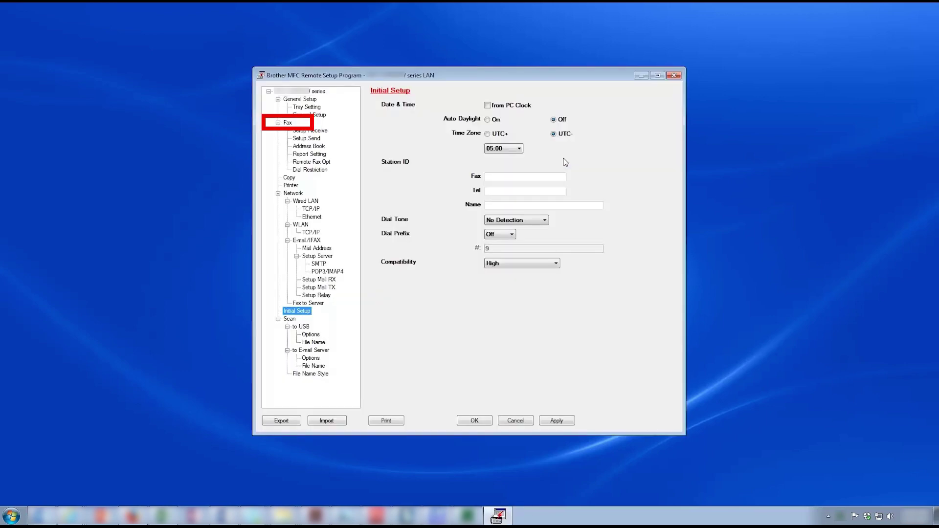
- Go to the Remote Fax Opt page under Fax in Remote Setup
click(317, 162)
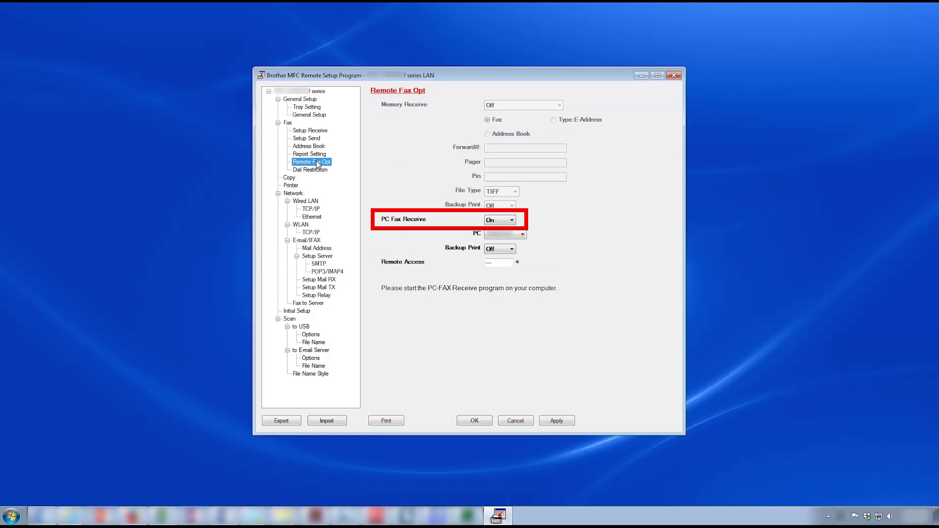
- Set PC Fax Receive to On with USB as the receiving PC
click(504, 221)
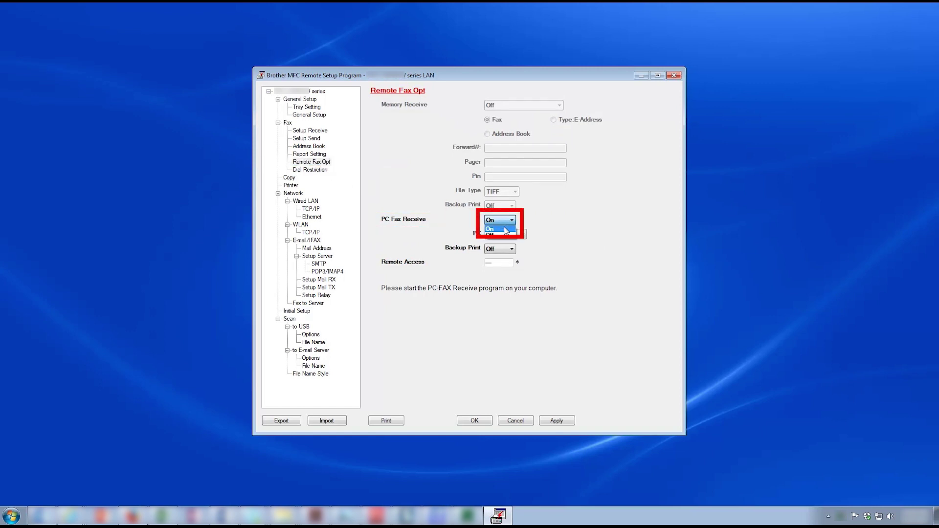
click(505, 230)
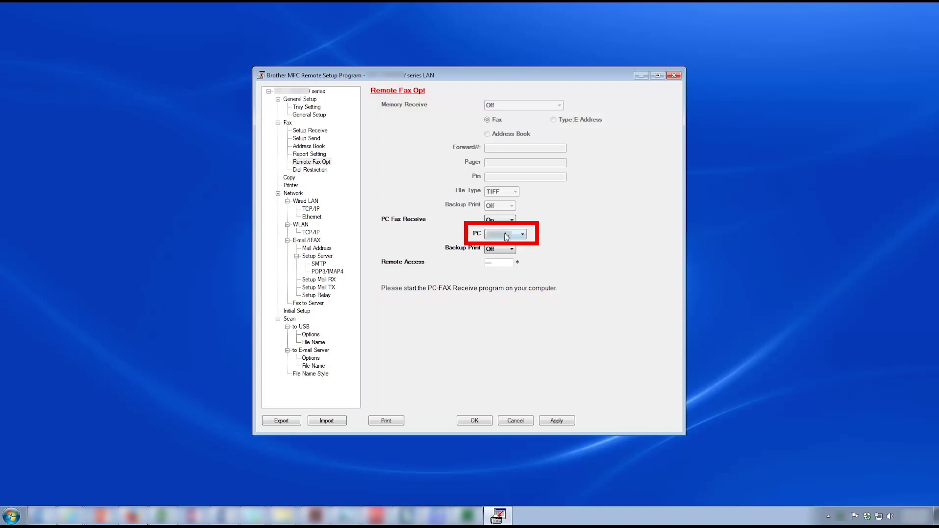
click(506, 237)
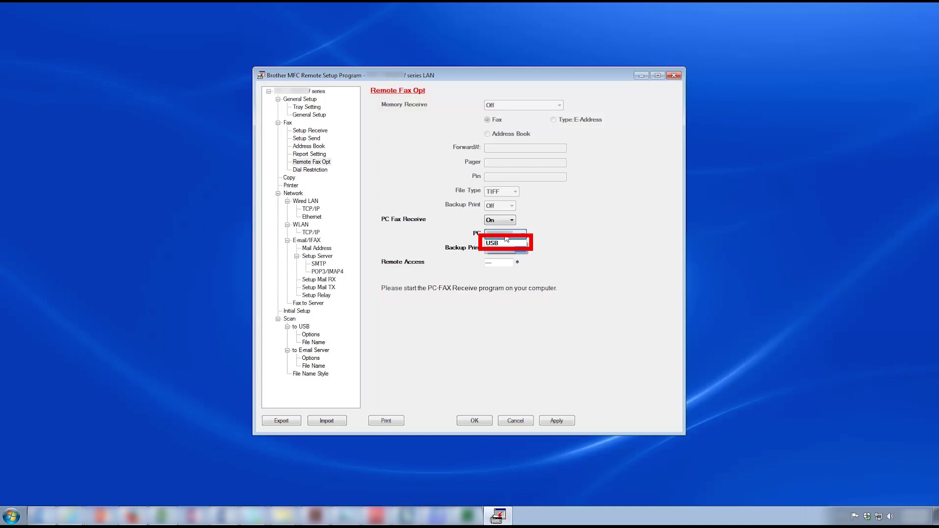
click(504, 244)
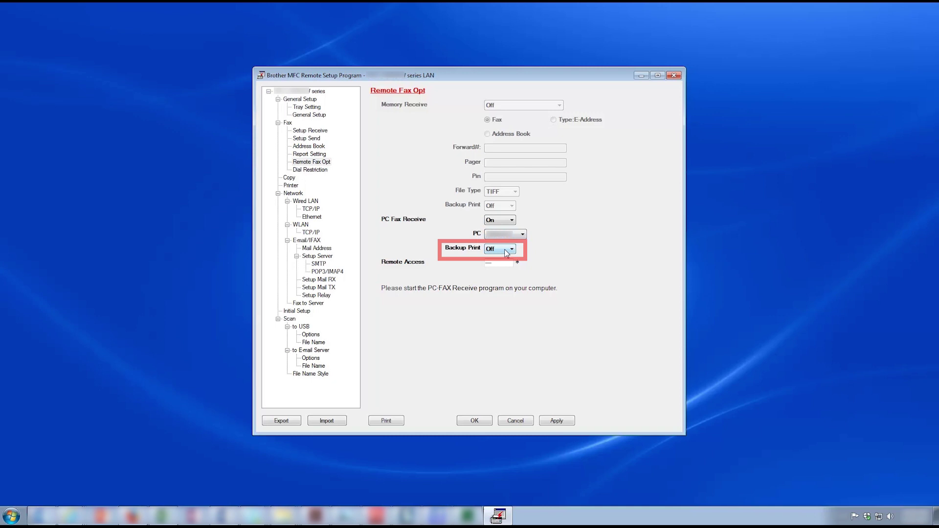
- Apply the PC Fax Receive settings and close Remote Setup with OK
click(558, 424)
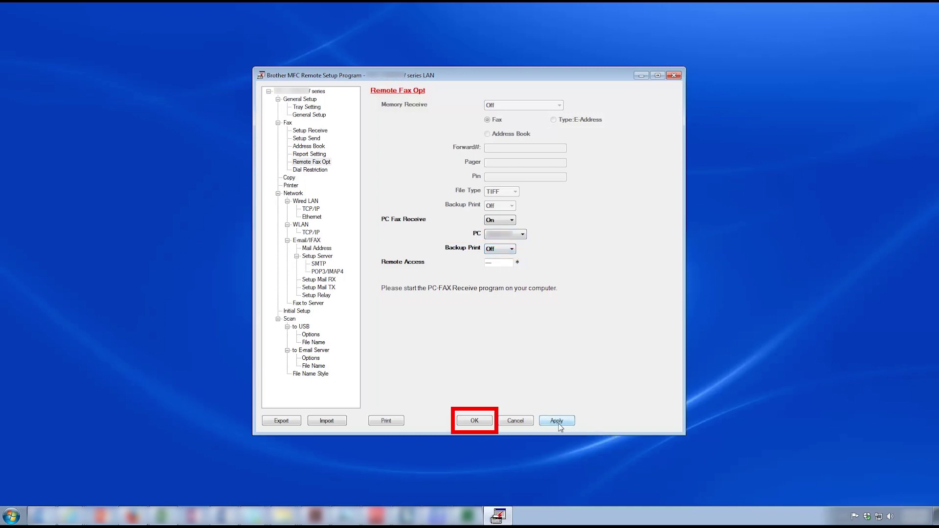
click(478, 422)
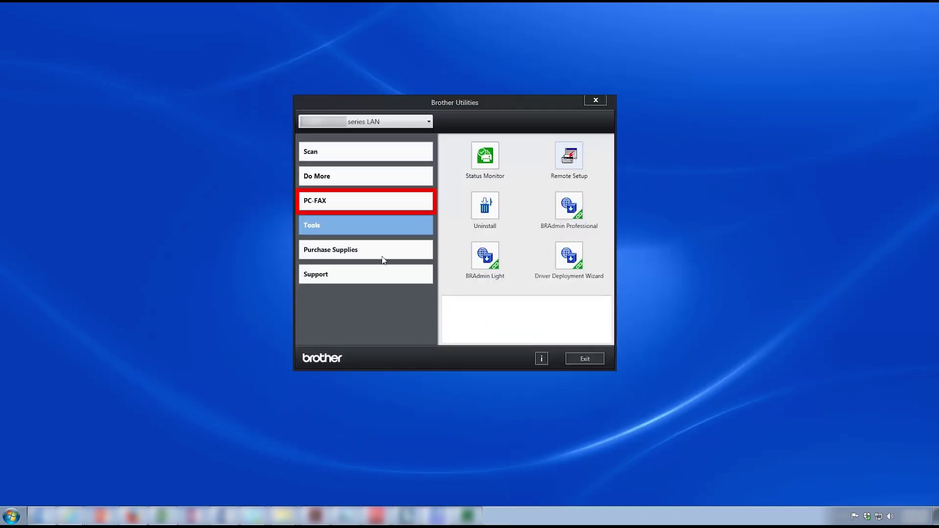
- Start PC-FAX Receive from the PC-FAX tools and reveal the hidden tray icons
click(372, 205)
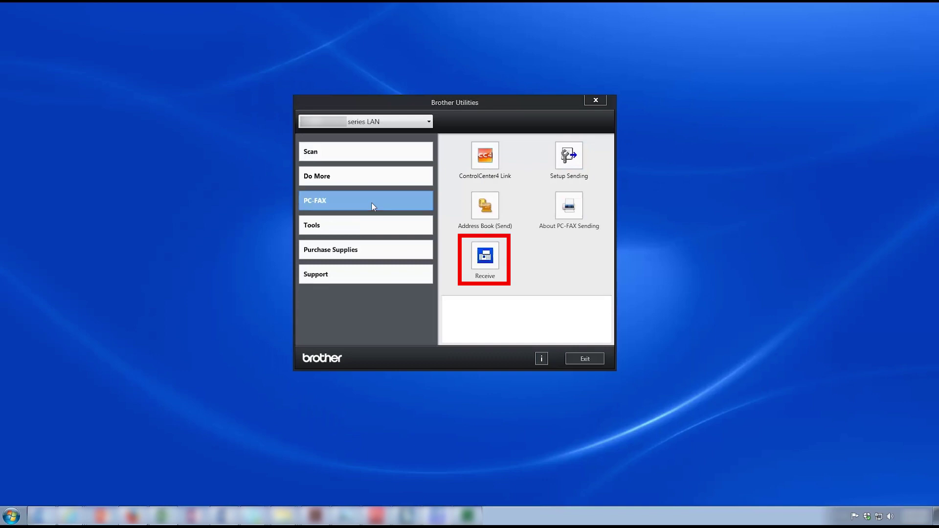
click(497, 264)
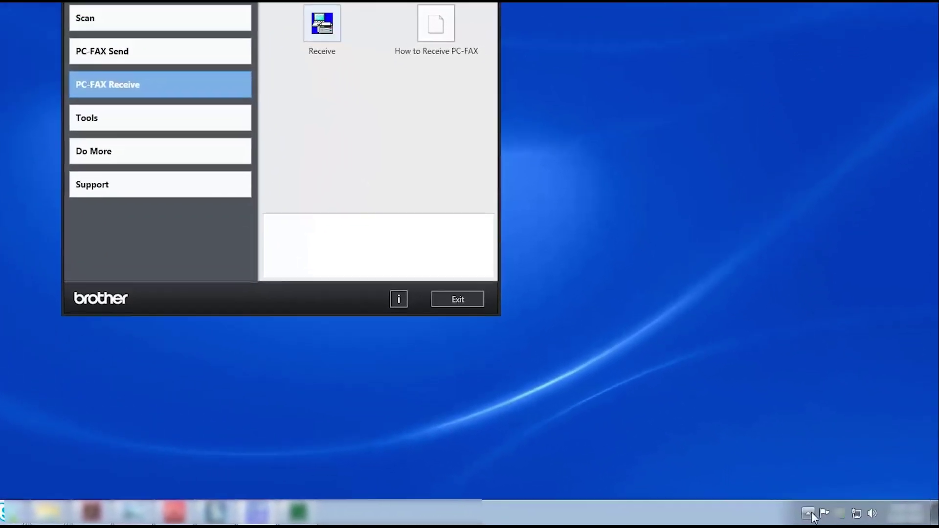
click(809, 514)
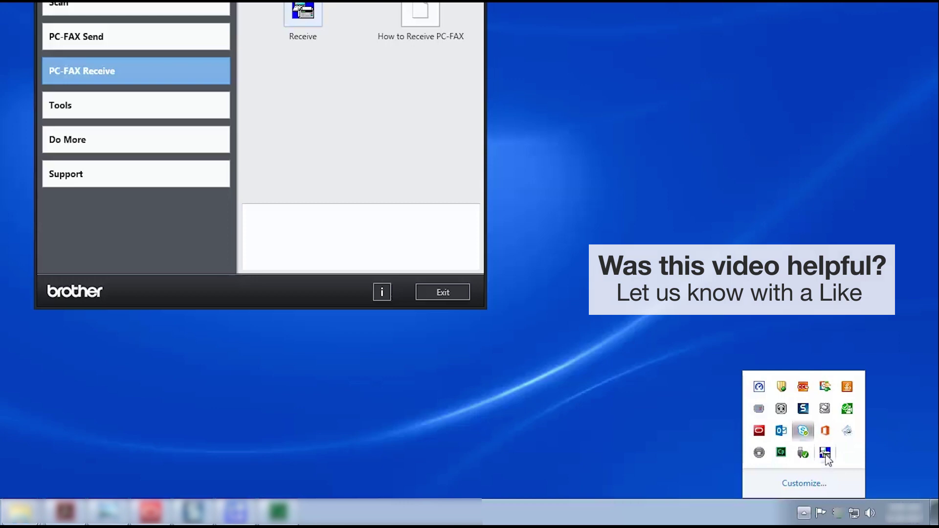
- Choose View the Faxes from the PC-Fax Rx tray icon's menu
right_click(825, 454)
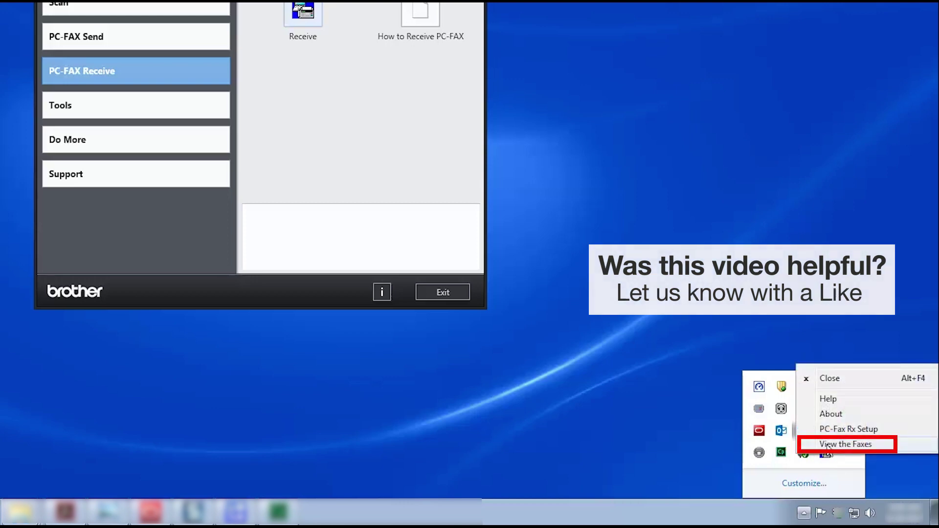
click(828, 445)
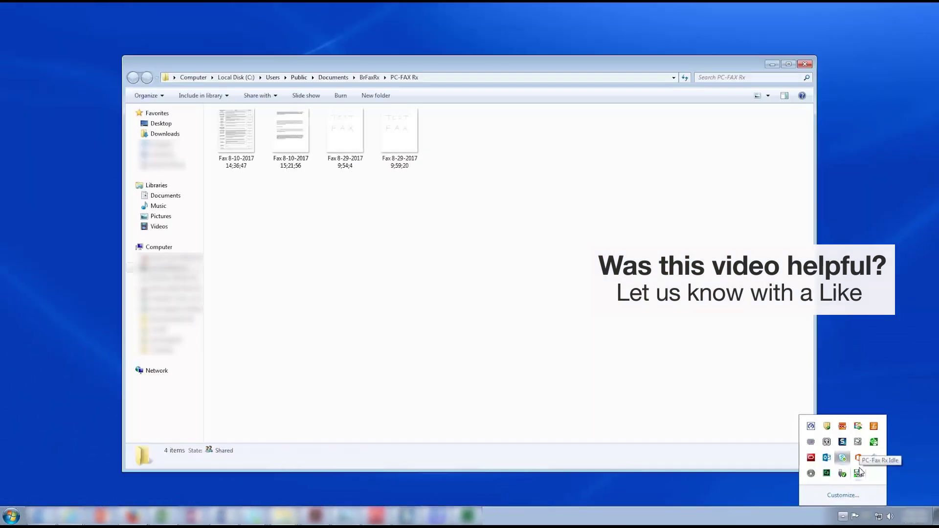